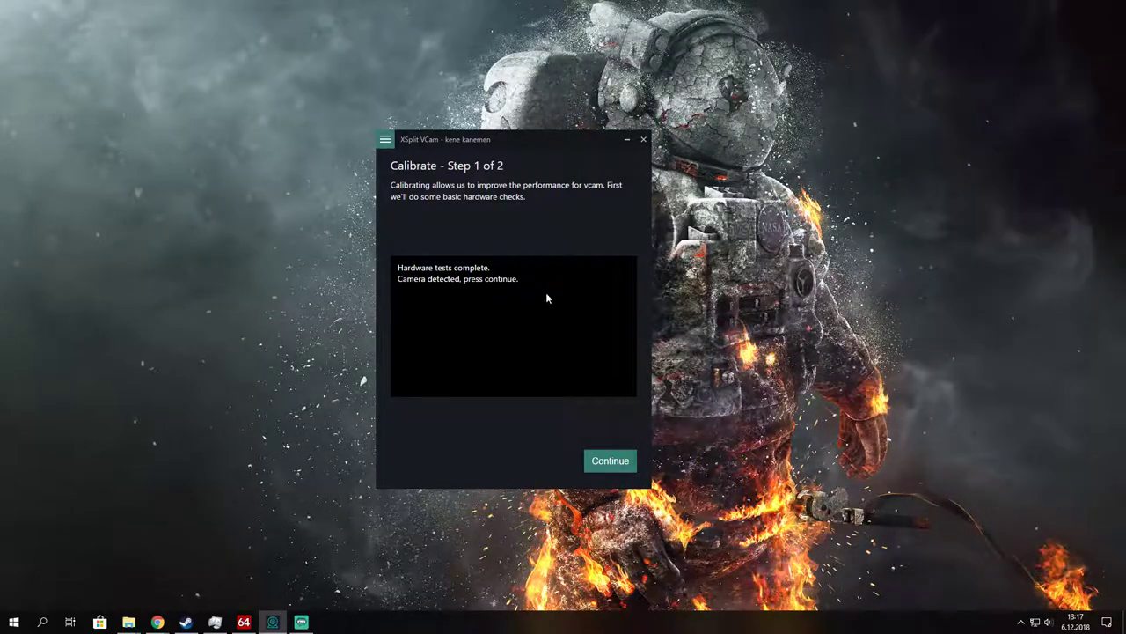
- Complete the two-step camera calibration with Logitech HD Webcam C270 as the camera source
{"action": "left_click_drag", "start_coordinate": [516, 141], "coordinate": [480, 126]}
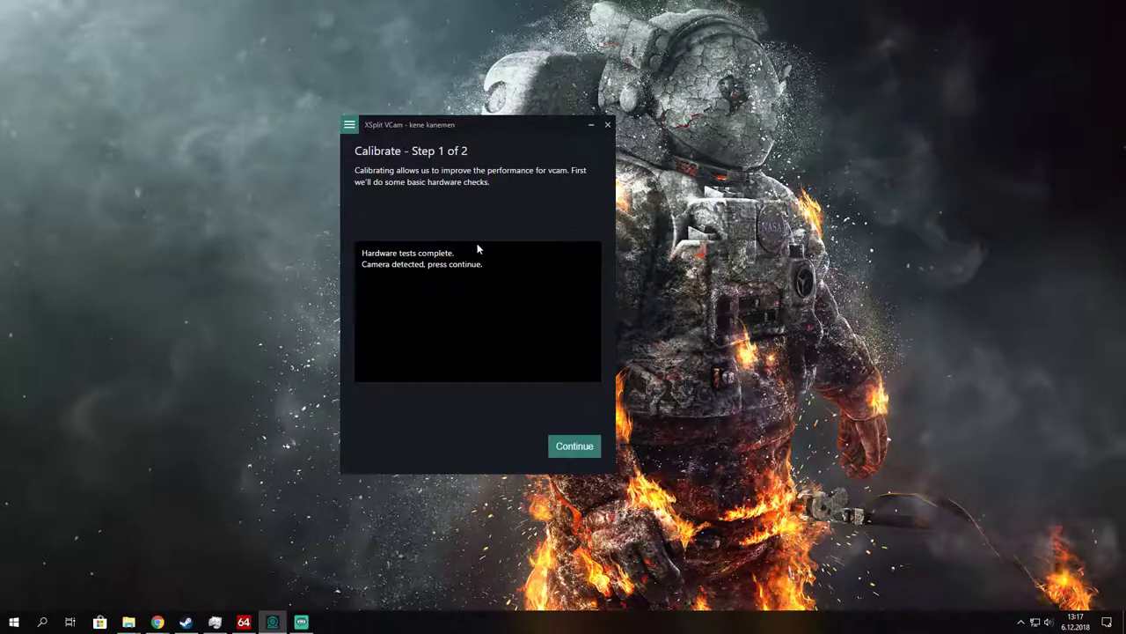
{"action": "left_click_drag", "start_coordinate": [521, 124], "coordinate": [461, 117]}
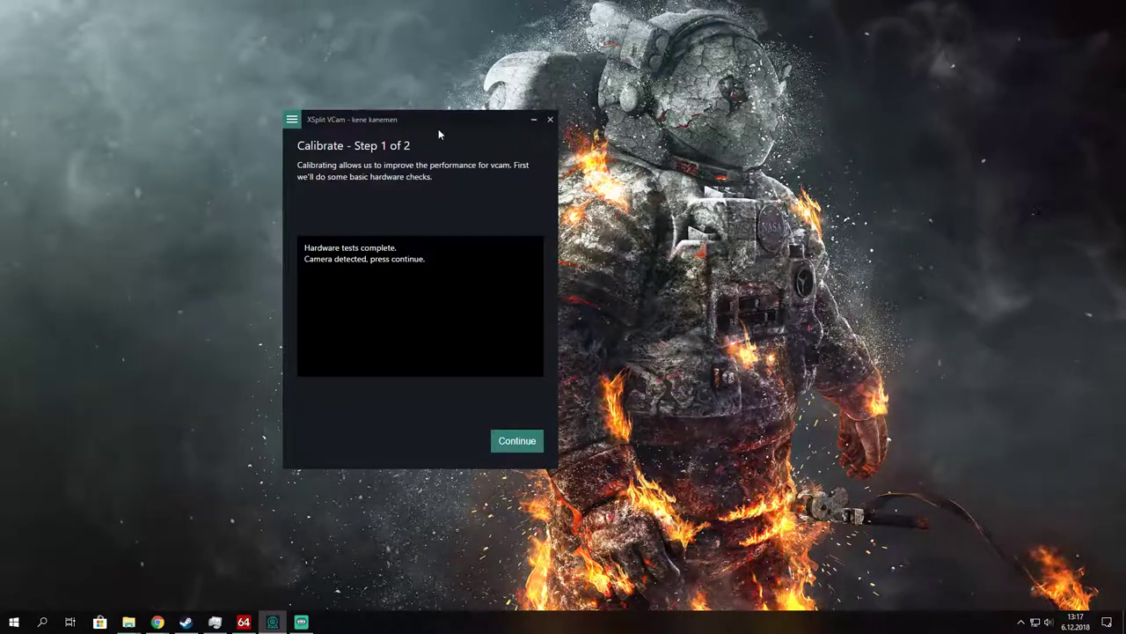
{"action": "left_click_drag", "start_coordinate": [438, 123], "coordinate": [413, 120]}
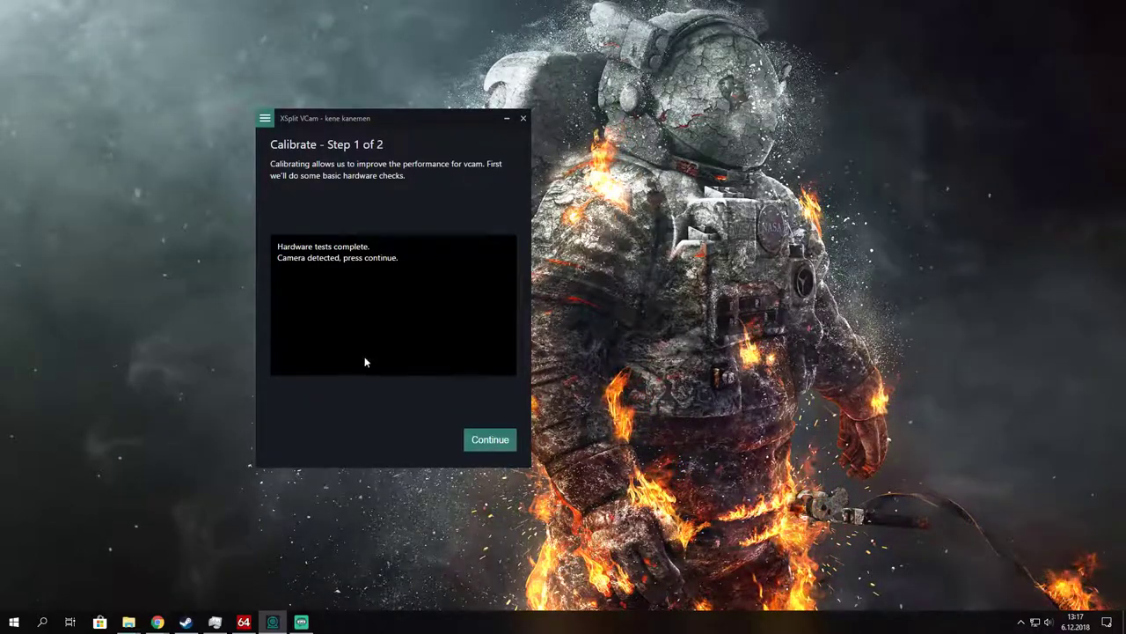
{"action": "left_click", "coordinate": [489, 442]}
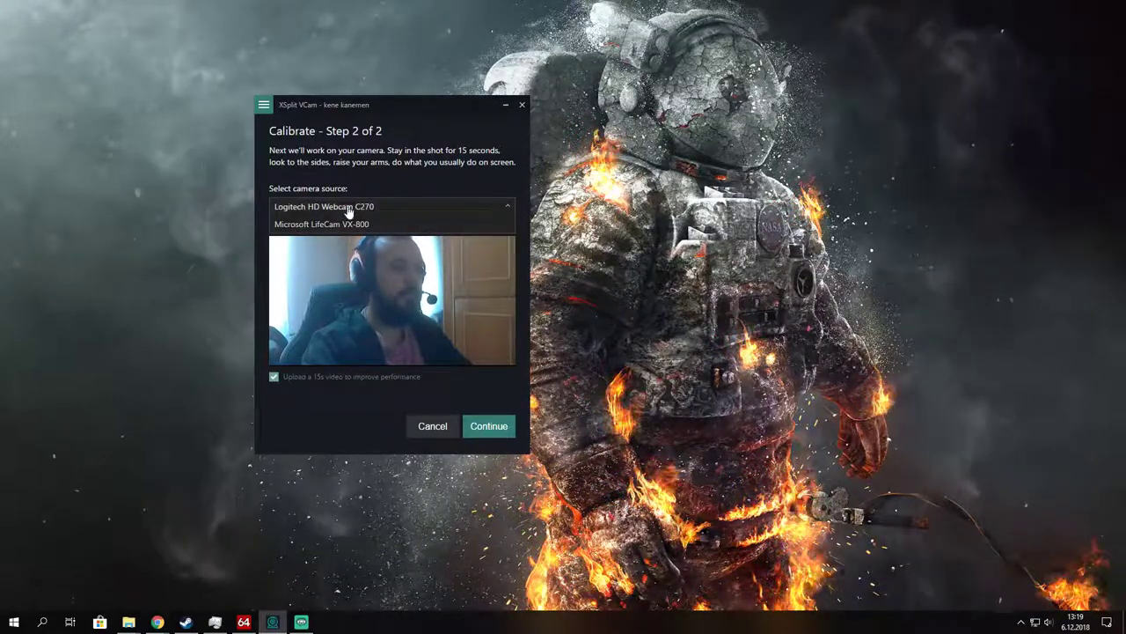
{"action": "left_click", "coordinate": [510, 212]}
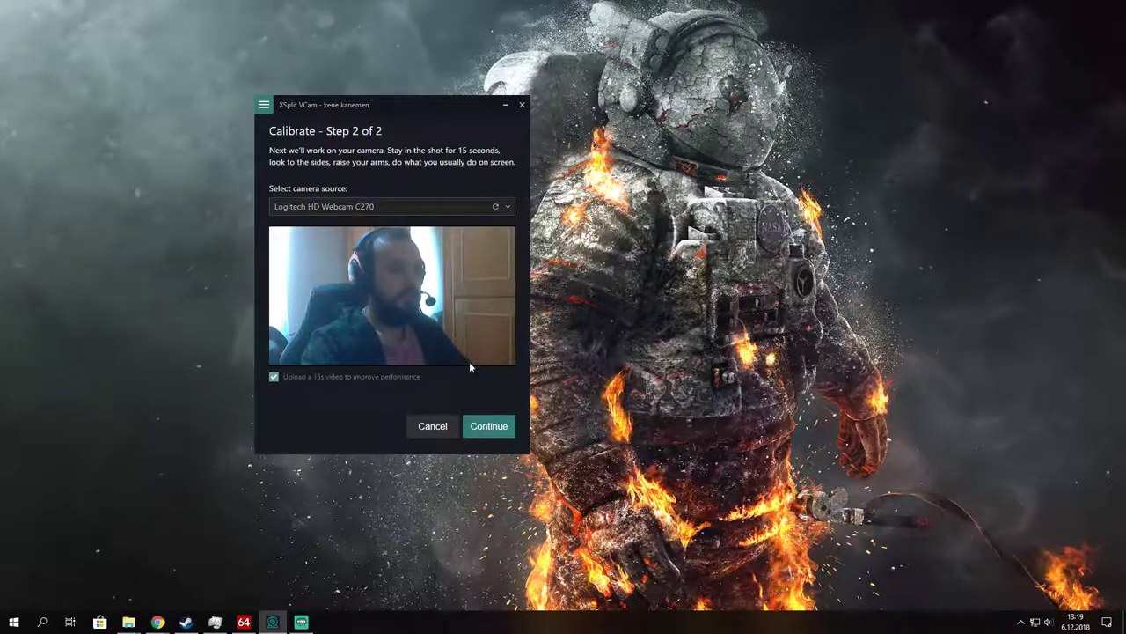
{"action": "left_click", "coordinate": [489, 428]}
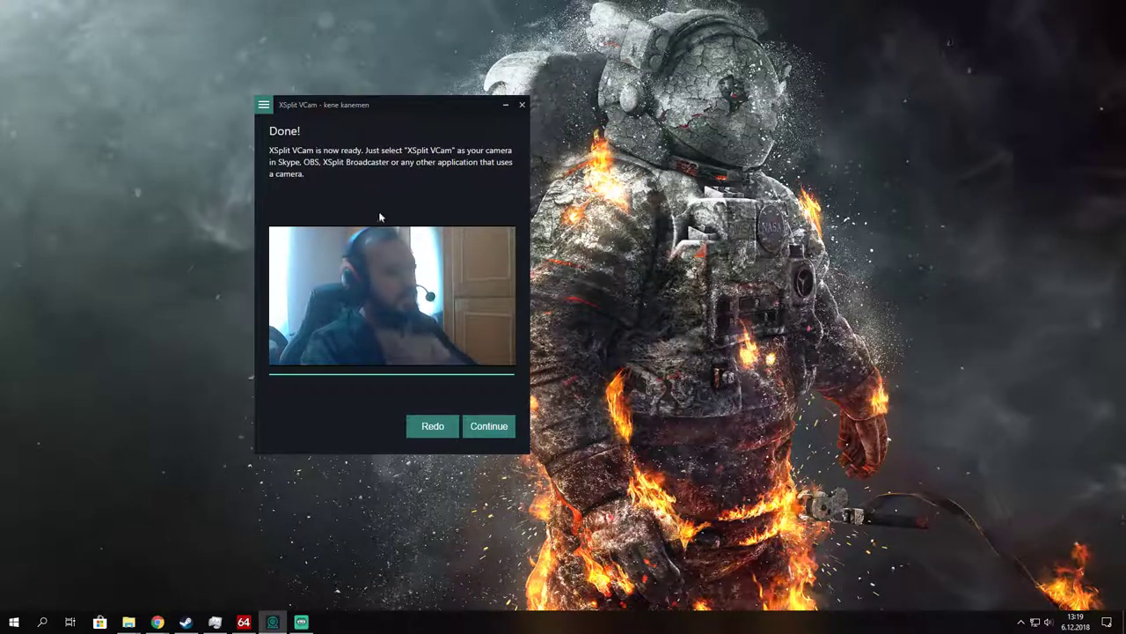
{"action": "left_click", "coordinate": [484, 429]}
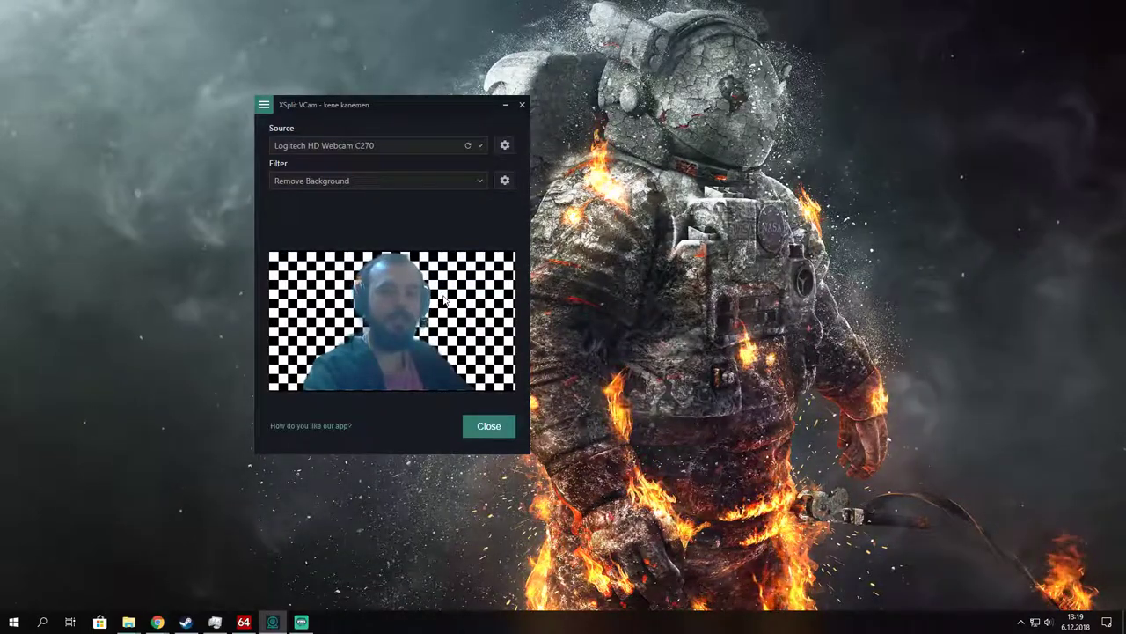
- Switch to Streamlabs OBS, place its window beside XSplit VCam, and choose Remove Background as the VCam filter
{"action": "left_click_drag", "start_coordinate": [399, 110], "coordinate": [220, 74]}
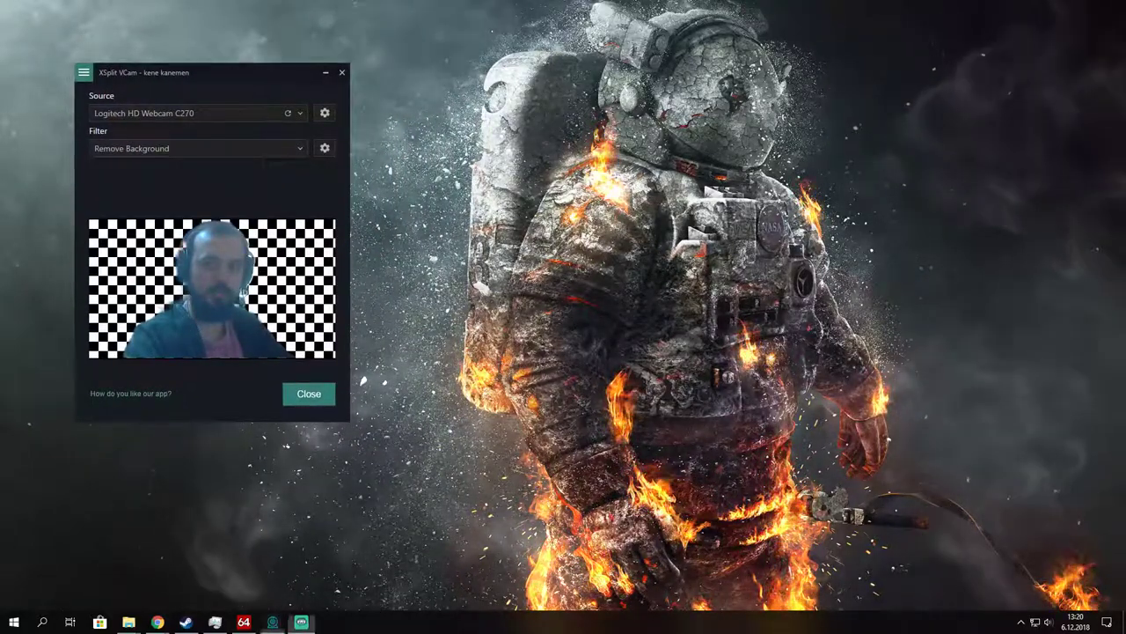
{"action": "left_click", "coordinate": [301, 622]}
{"action": "left_click_drag", "start_coordinate": [581, 4], "coordinate": [706, 1]}
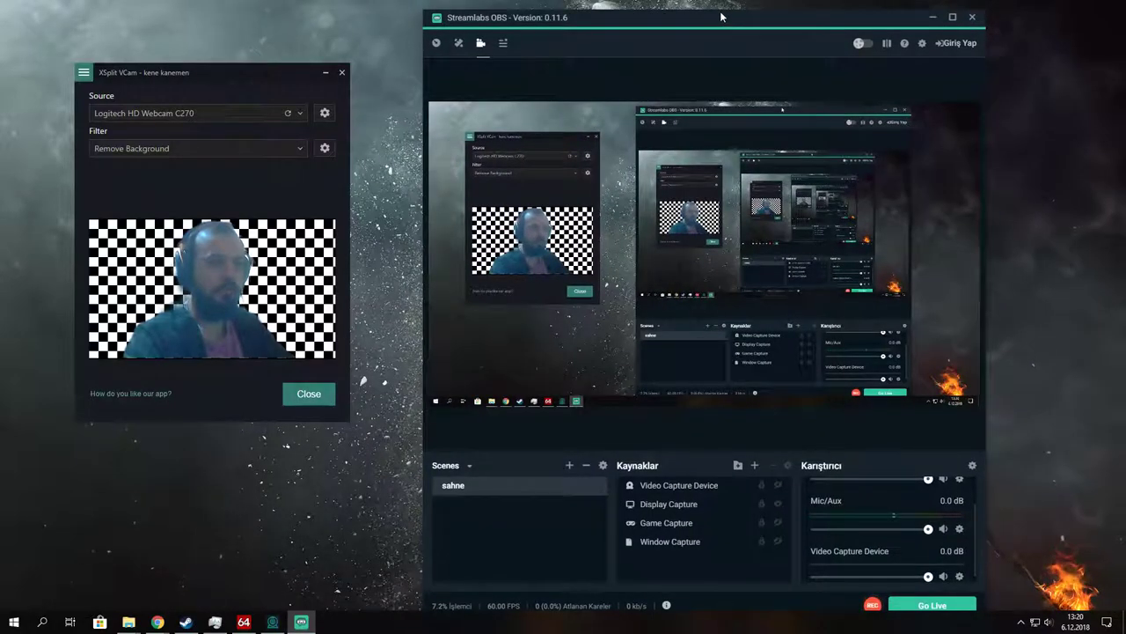
{"action": "mouse_move", "coordinate": [718, 11]}
{"action": "left_mouse_down"}
{"action": "mouse_move", "coordinate": [722, 50]}
{"action": "mouse_move", "coordinate": [732, 10]}
{"action": "left_mouse_up"}
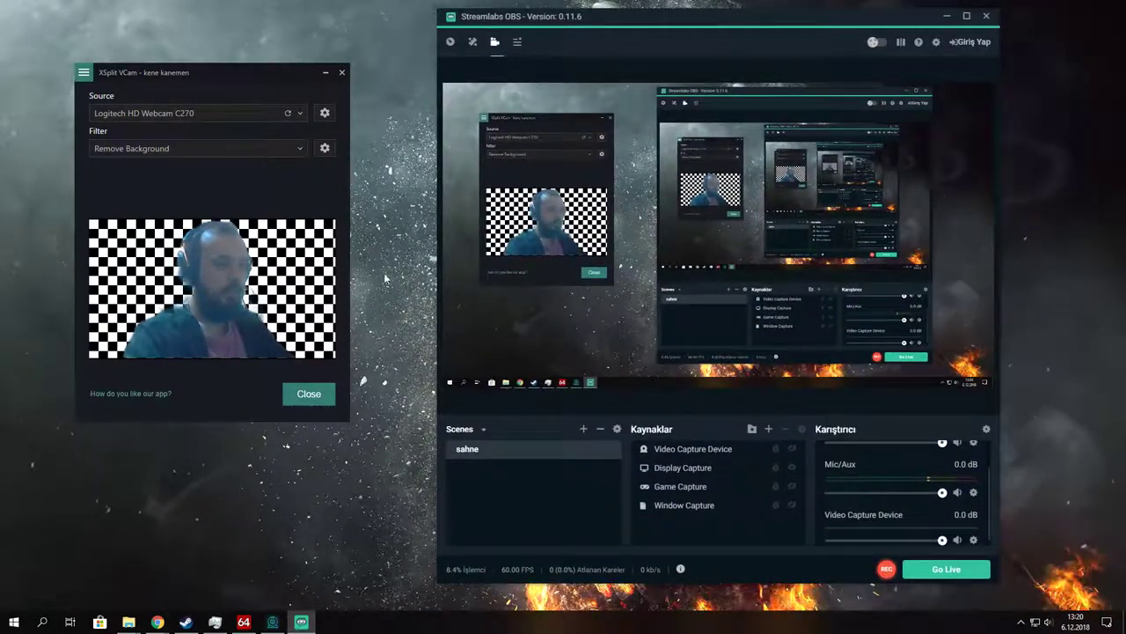
{"action": "left_click", "coordinate": [295, 150]}
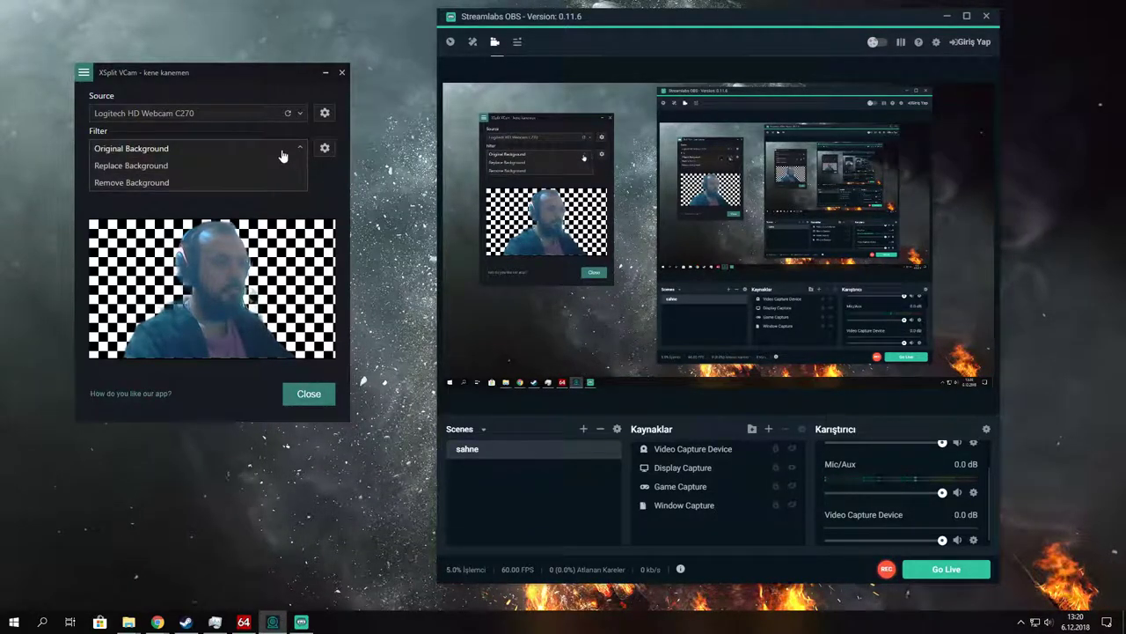
{"action": "left_click", "coordinate": [176, 182]}
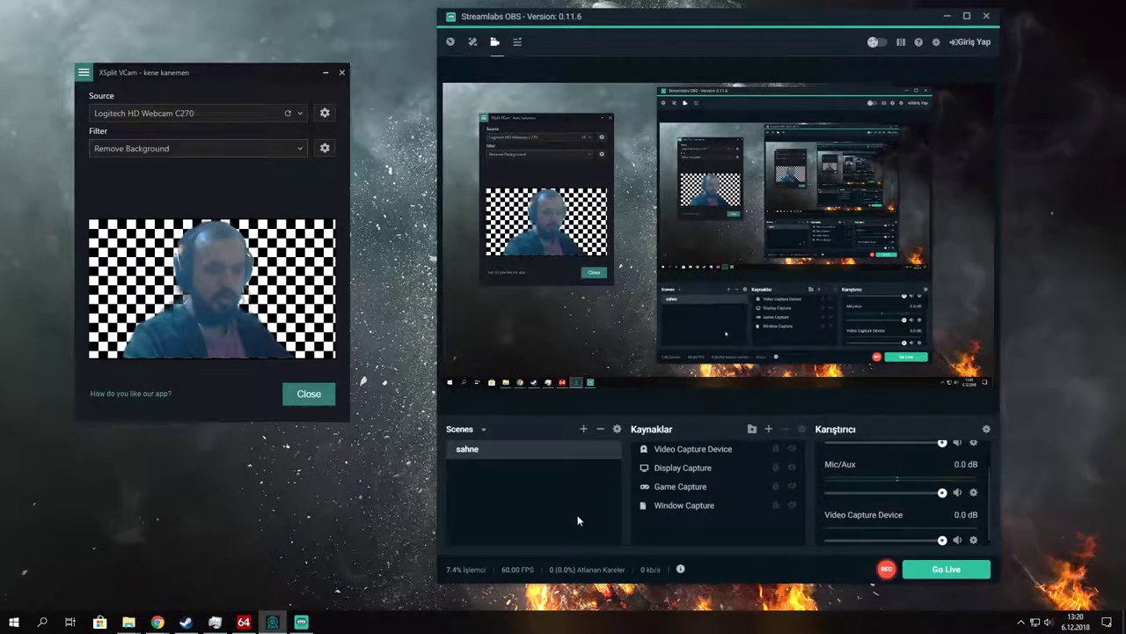
- Show and unlock the Video Capture Device source and move it to the lower-left corner of the scene
{"action": "left_click", "coordinate": [791, 450]}
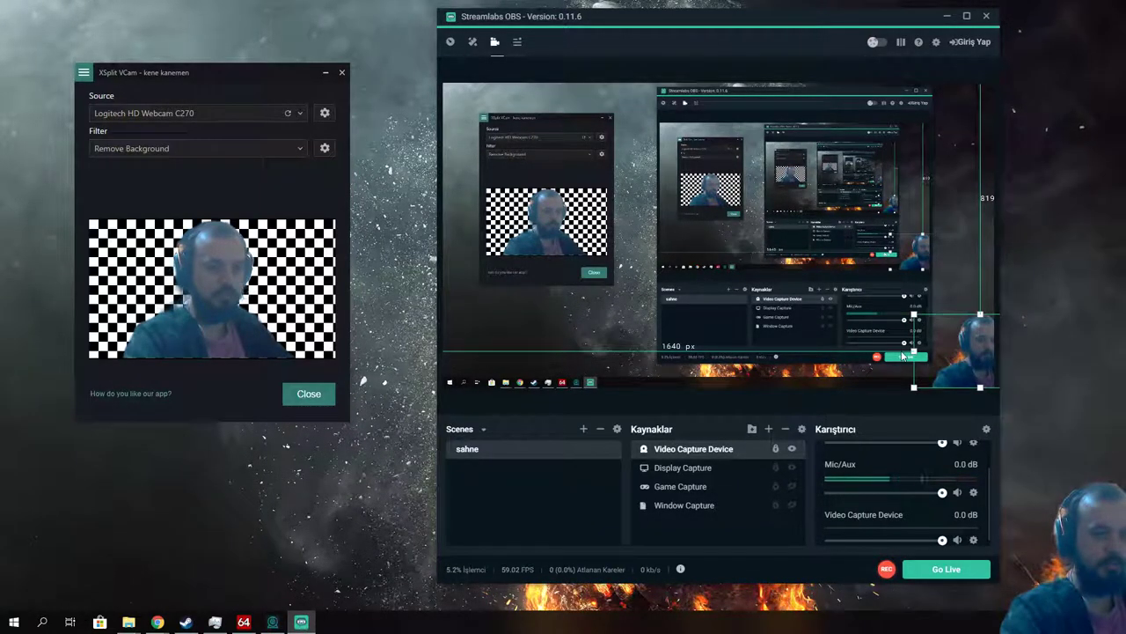
{"action": "left_click", "coordinate": [903, 356]}
{"action": "left_click", "coordinate": [732, 458]}
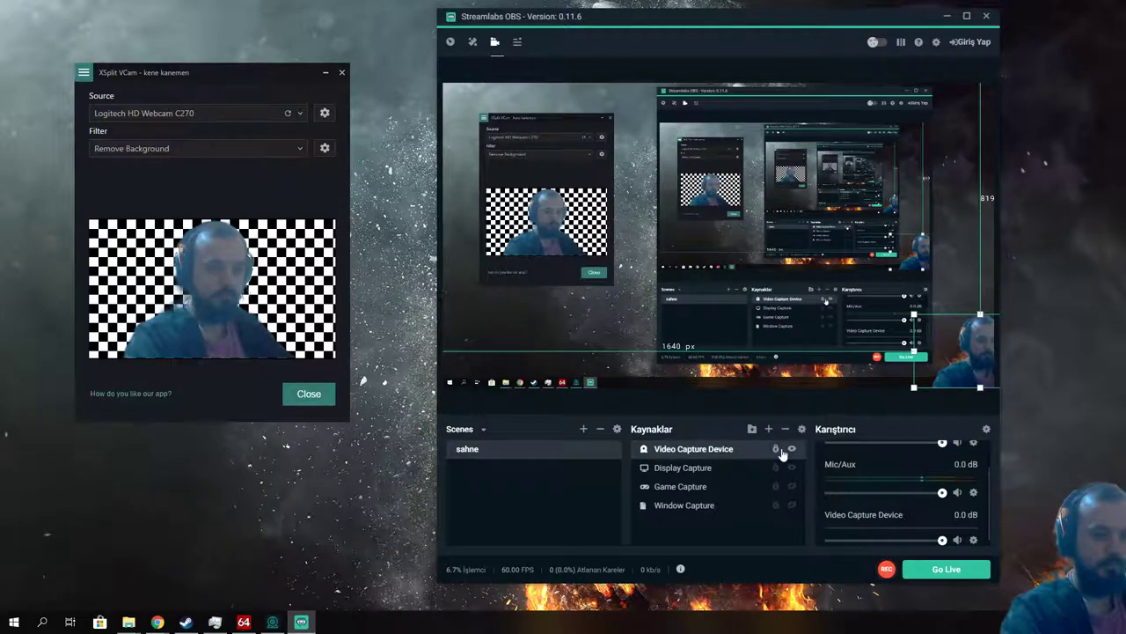
{"action": "left_click_drag", "start_coordinate": [946, 360], "coordinate": [490, 359]}
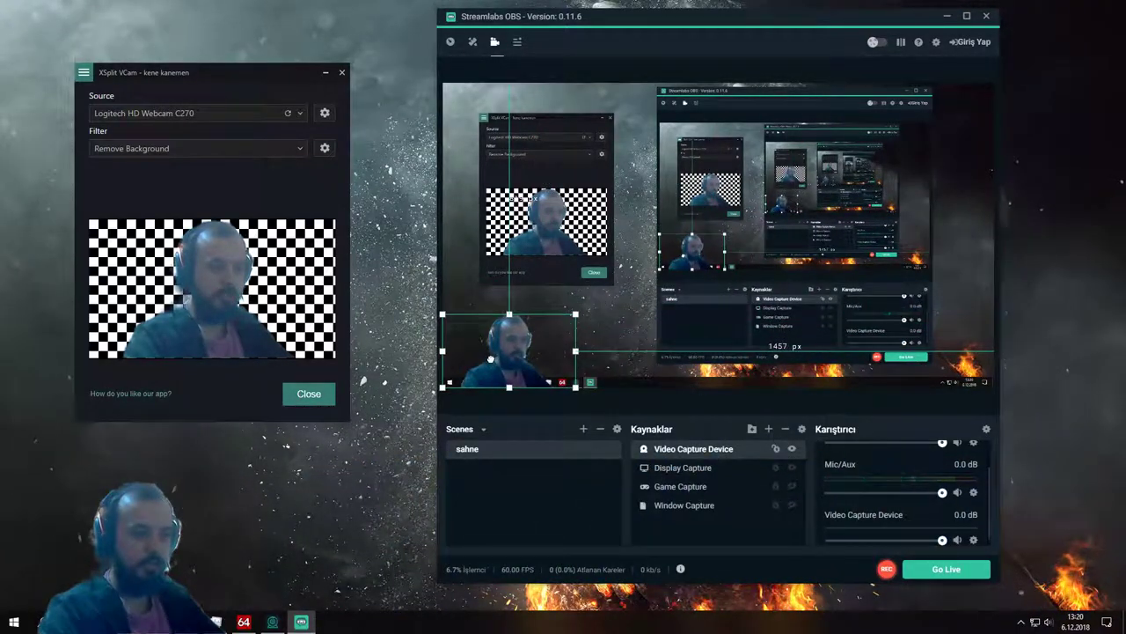
- Minimize XSplit VCam and move the Streamlabs OBS window off the captured desktop
{"action": "left_click", "coordinate": [326, 73]}
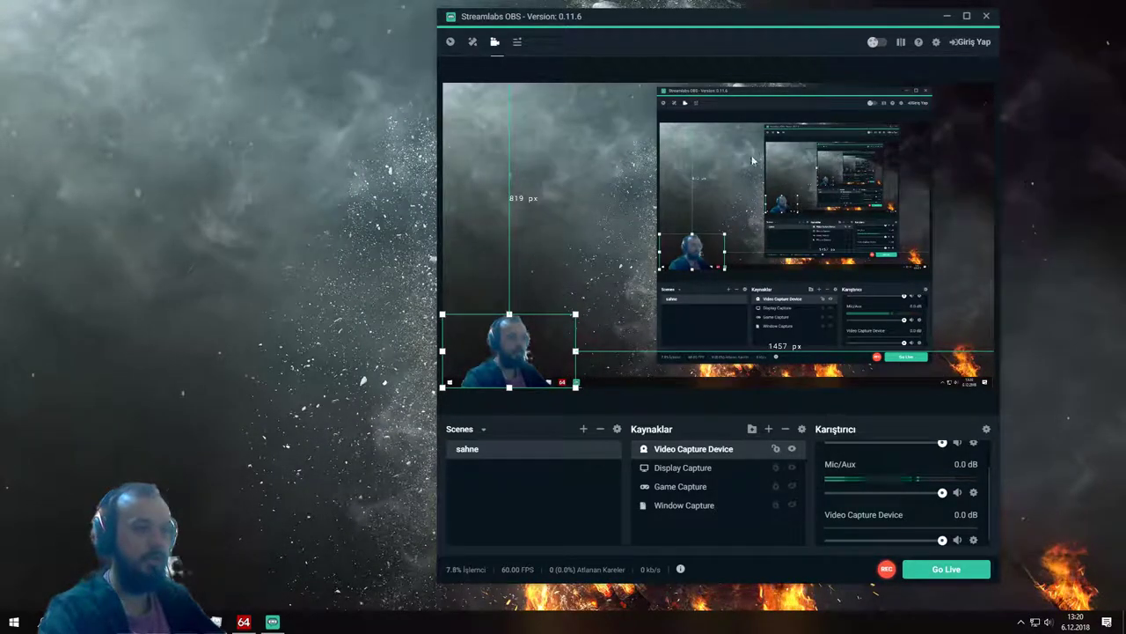
{"action": "left_click_drag", "start_coordinate": [685, 16], "coordinate": [852, 7]}
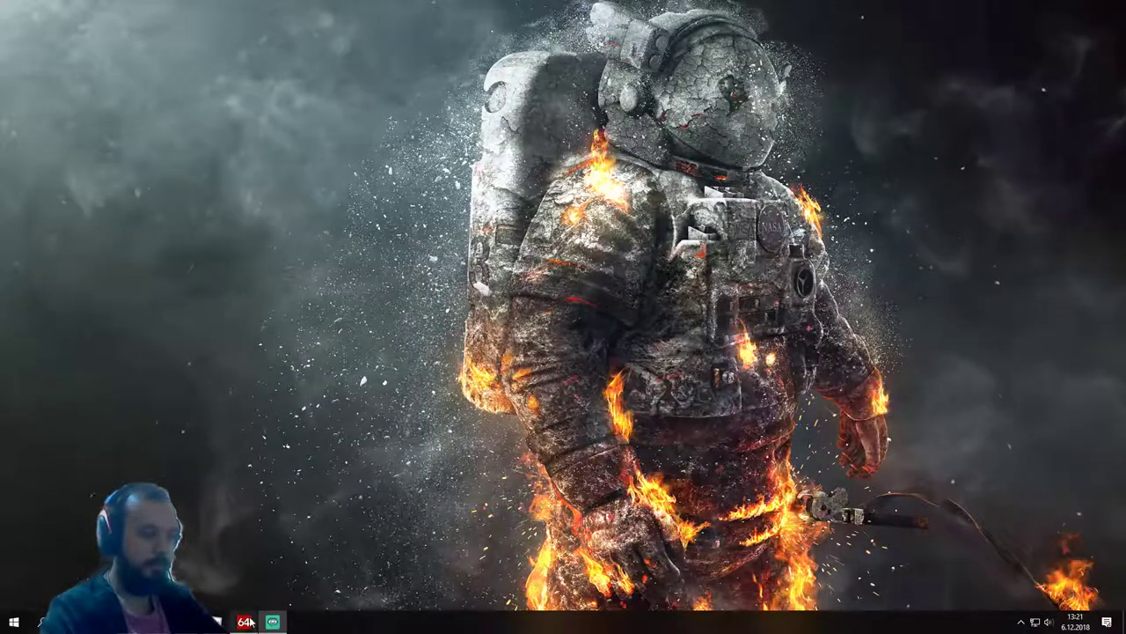
{"action": "left_click", "coordinate": [9, 626]}
{"action": "type", "text": "x"}
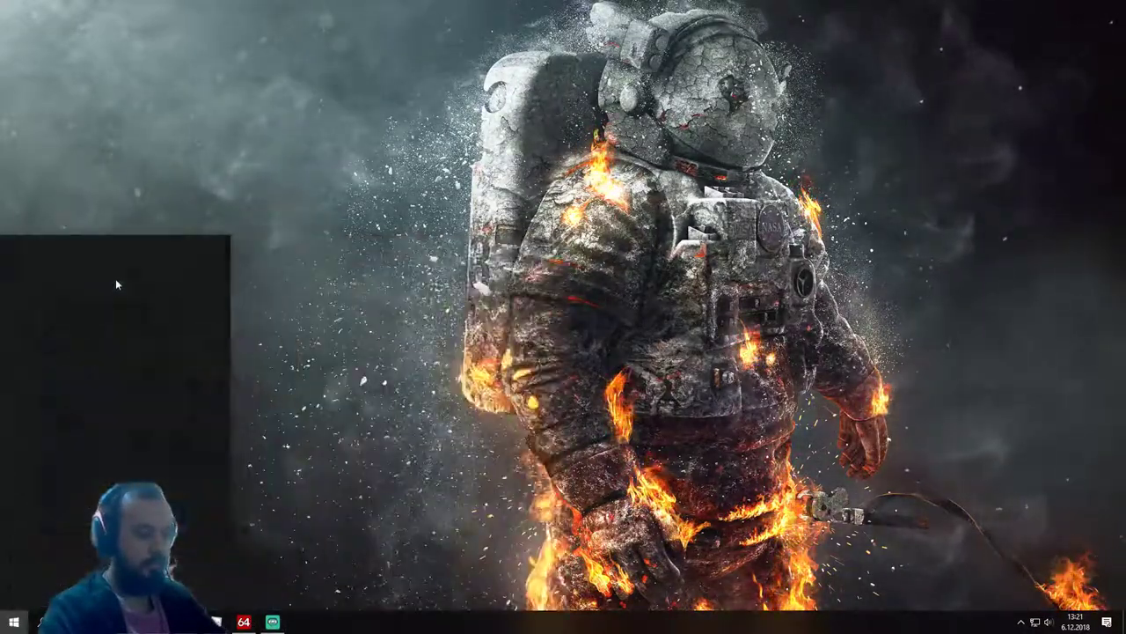
{"action": "left_click", "coordinate": [84, 308]}
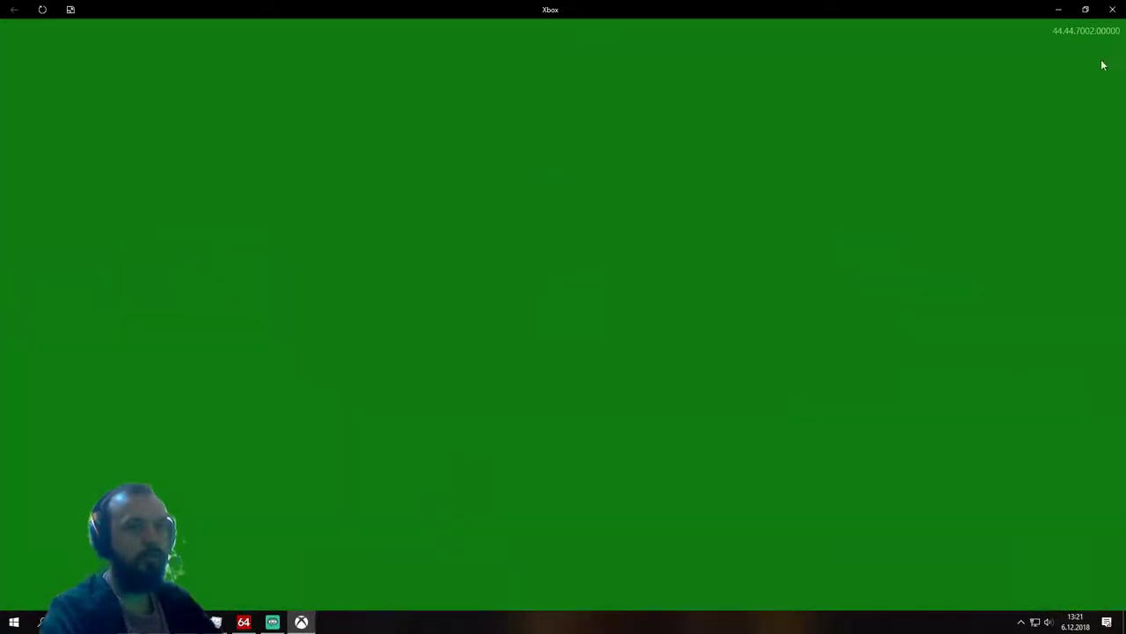
{"action": "left_click", "coordinate": [1116, 10]}
- Search the installed programs for xsplit, reopen XSplit VCam and reposition its window on the desktop
{"action": "key", "text": "super"}
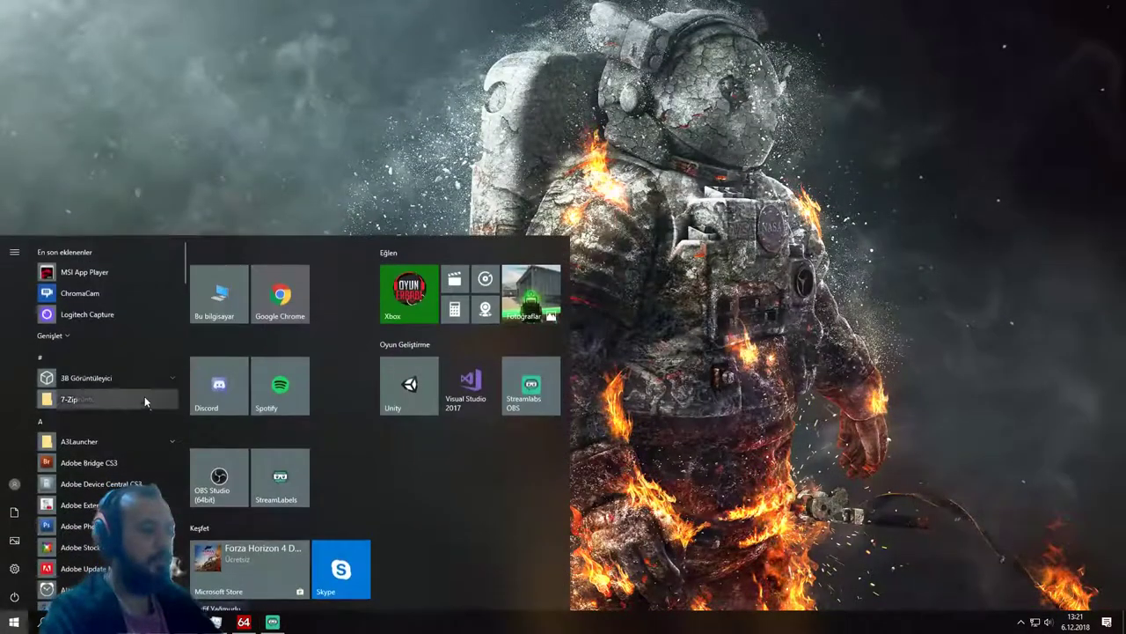
{"action": "type", "text": "xsplit"}
{"action": "left_click", "coordinate": [118, 304]}
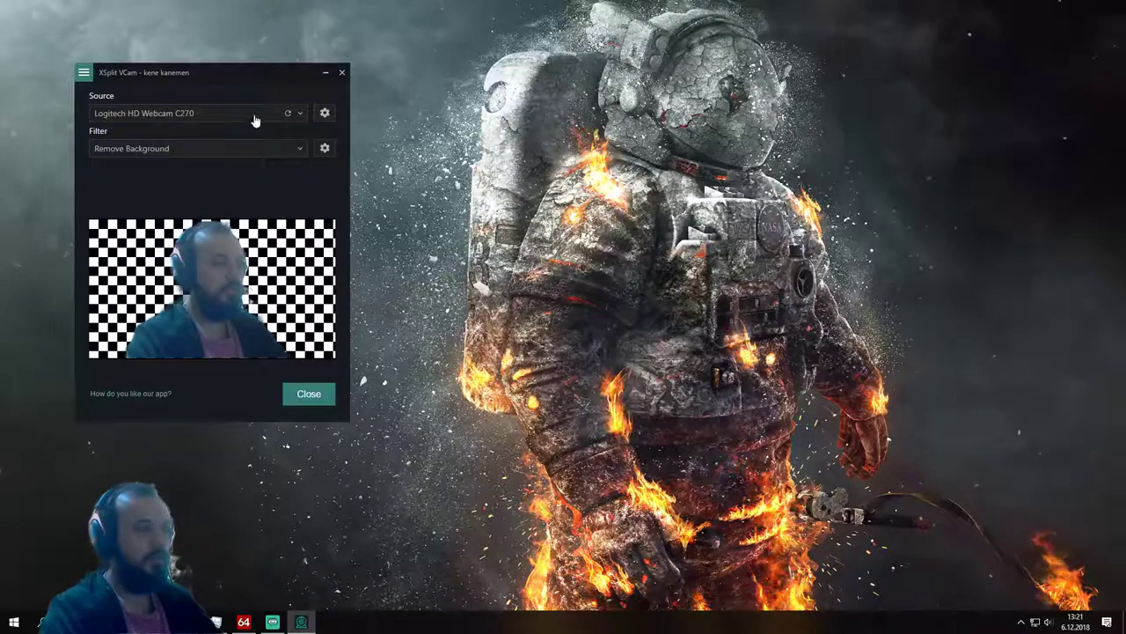
{"action": "left_click_drag", "start_coordinate": [252, 75], "coordinate": [287, 112]}
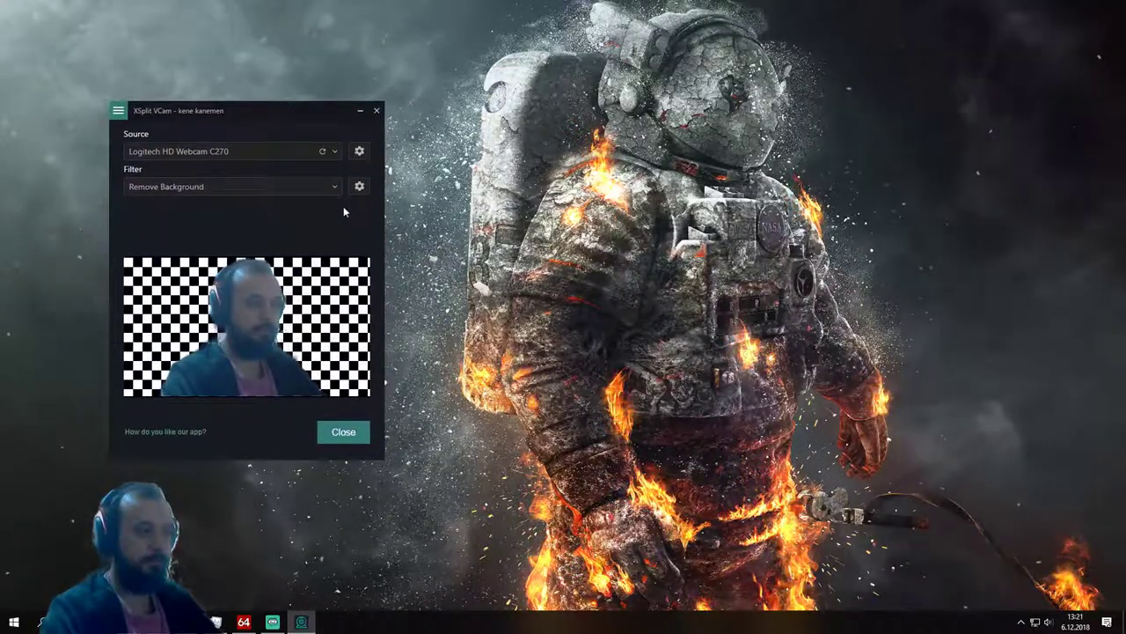
- Set the XSplit VCam filter to Replace Background
{"action": "left_click", "coordinate": [330, 187]}
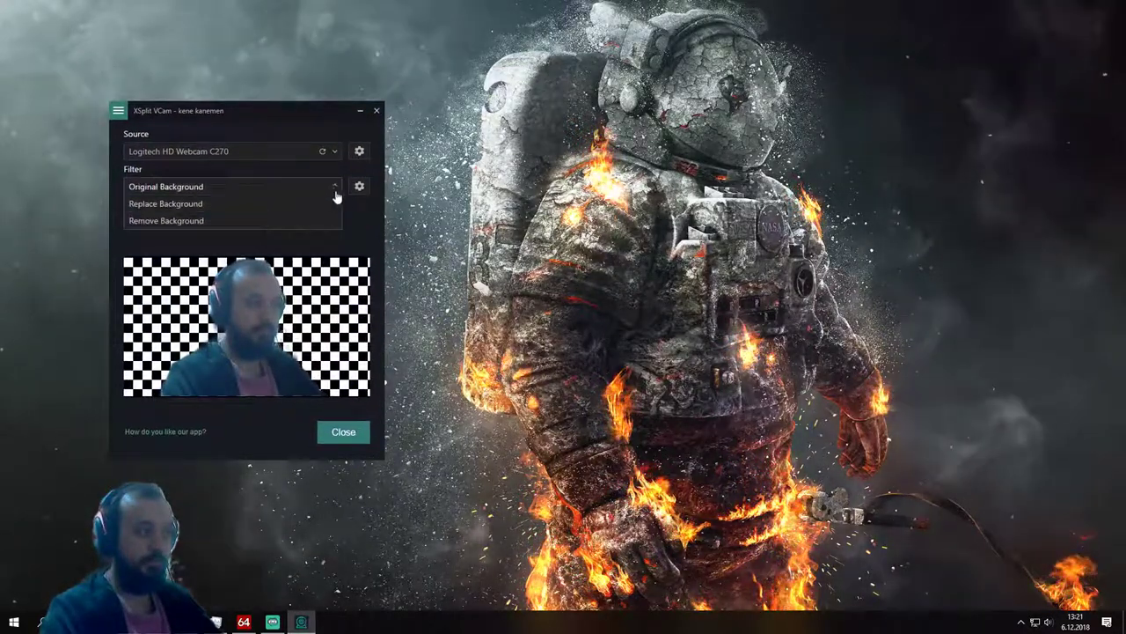
{"action": "left_click", "coordinate": [182, 203]}
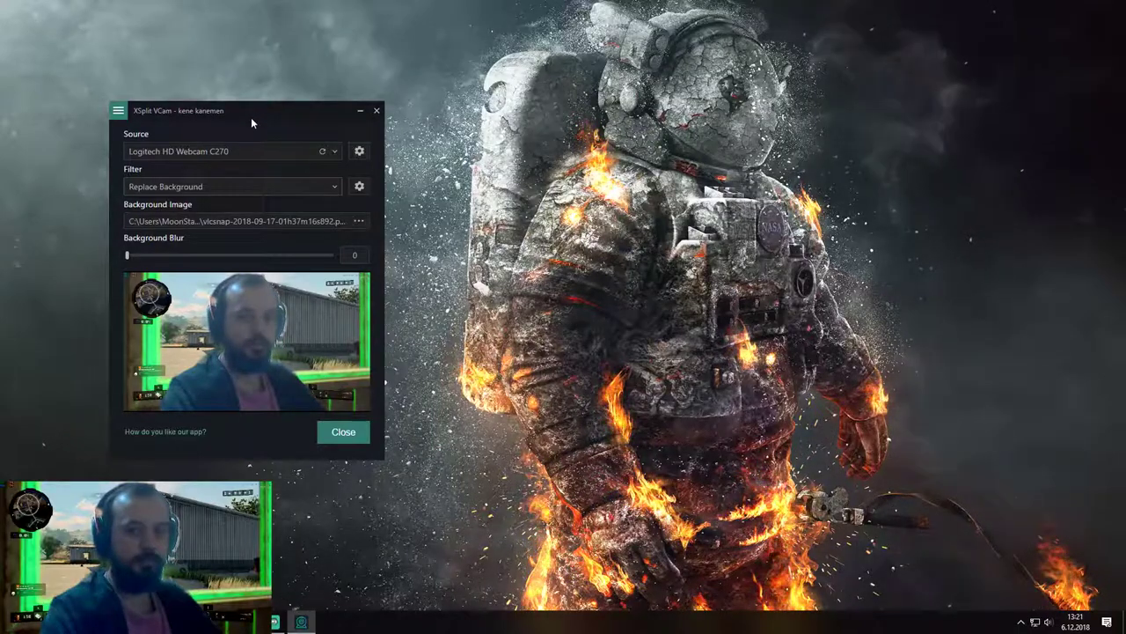
{"action": "left_click_drag", "start_coordinate": [262, 109], "coordinate": [785, 19]}
{"action": "left_click", "coordinate": [858, 27]}
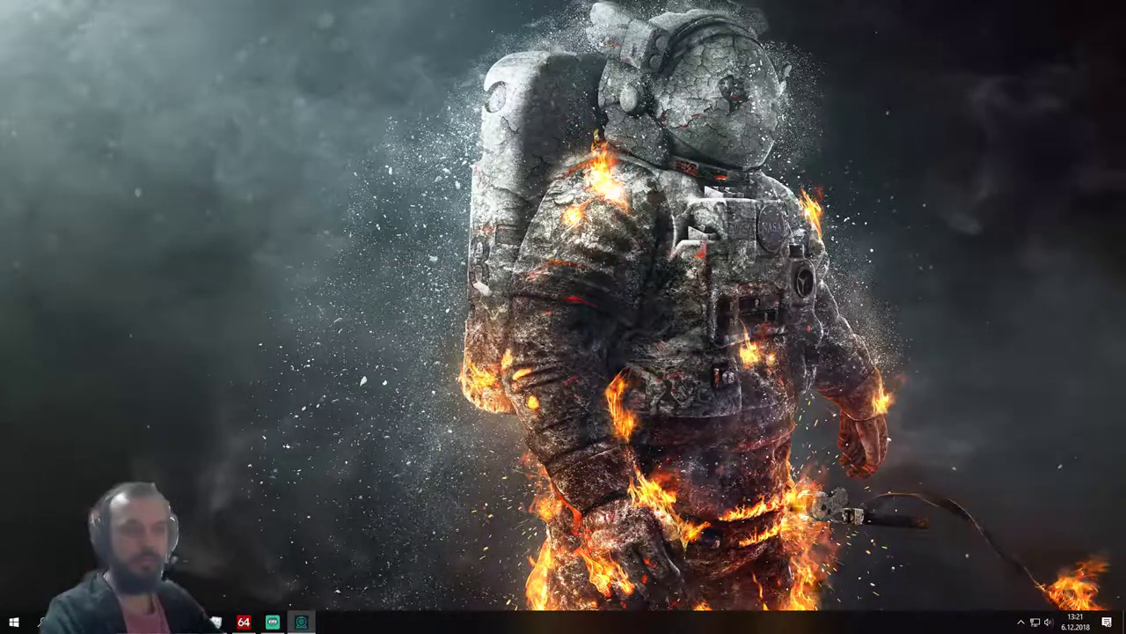
- Turn off Remove Chair in the Remove Background filter's additional options, moving the VCam window clear of the webcam overlay
{"action": "left_click_drag", "start_coordinate": [261, 116], "coordinate": [158, 102]}
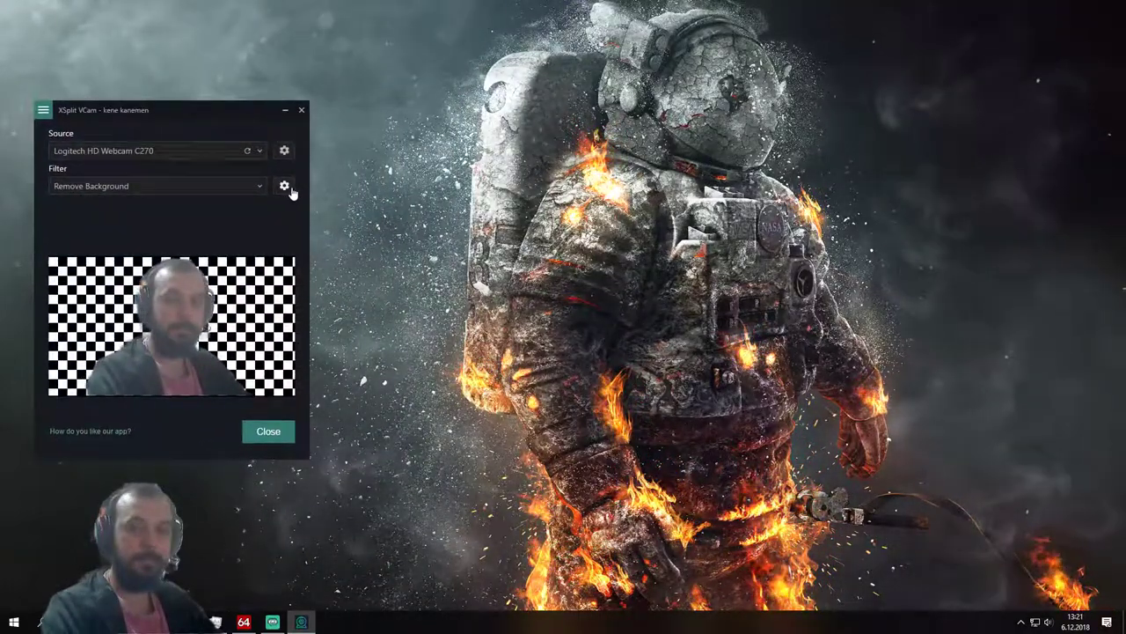
{"action": "left_click", "coordinate": [284, 186]}
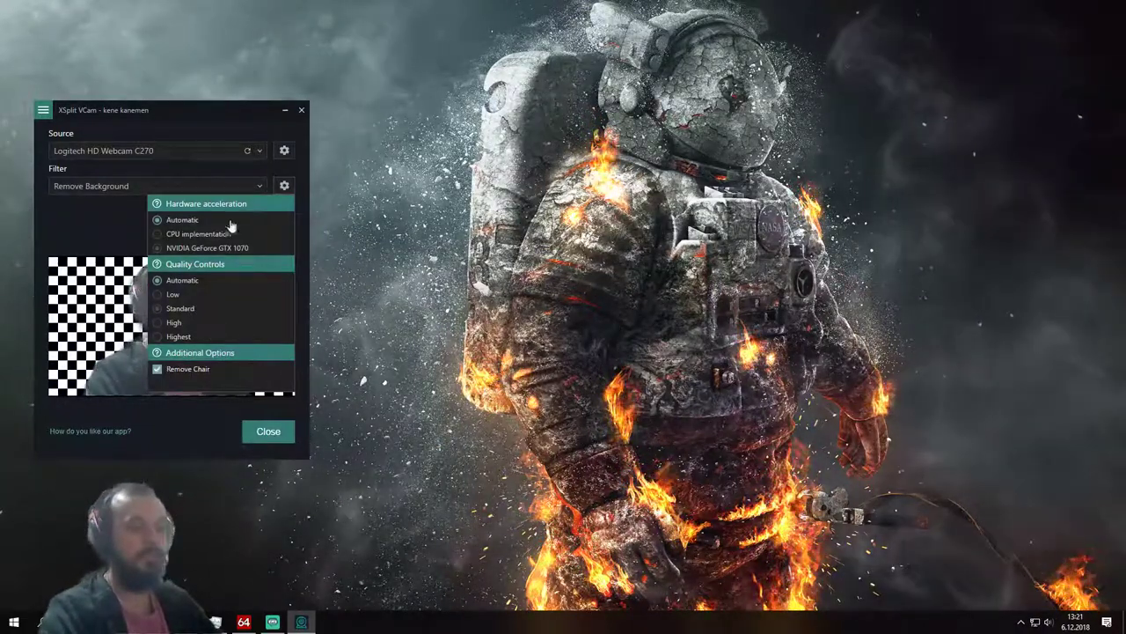
{"action": "left_click", "coordinate": [159, 369]}
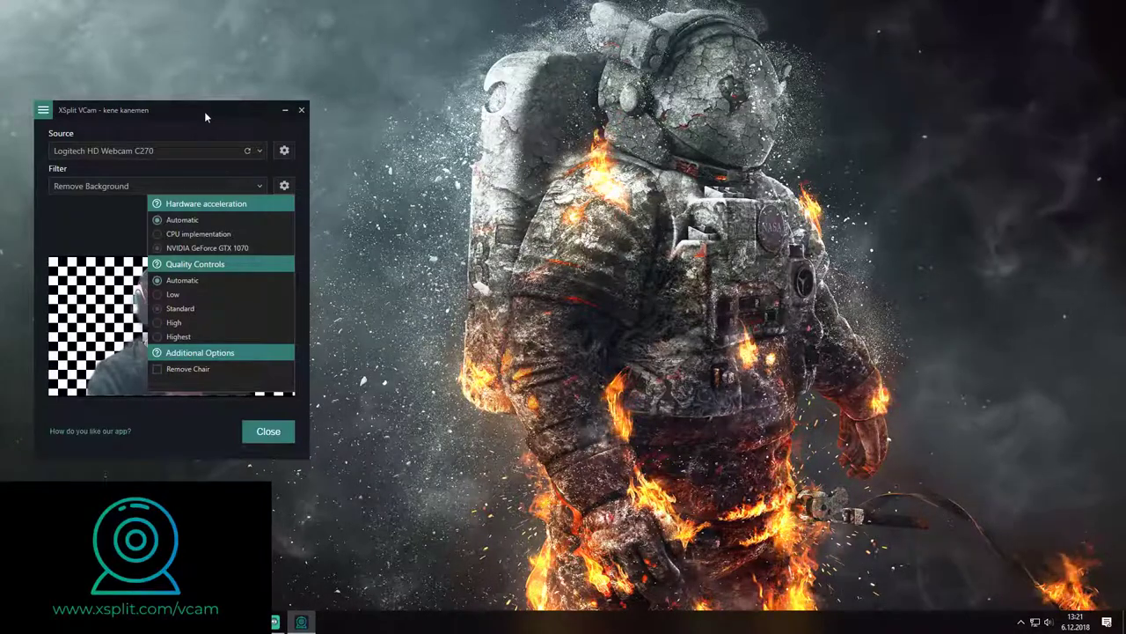
{"action": "left_click", "coordinate": [227, 80]}
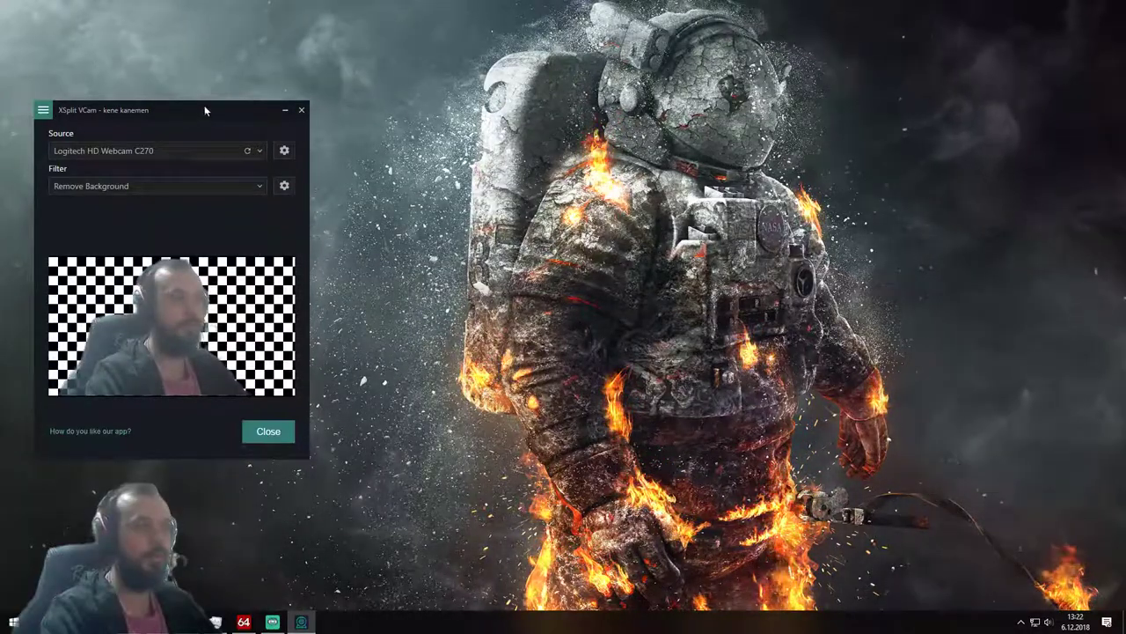
{"action": "left_click_drag", "start_coordinate": [202, 107], "coordinate": [245, 71]}
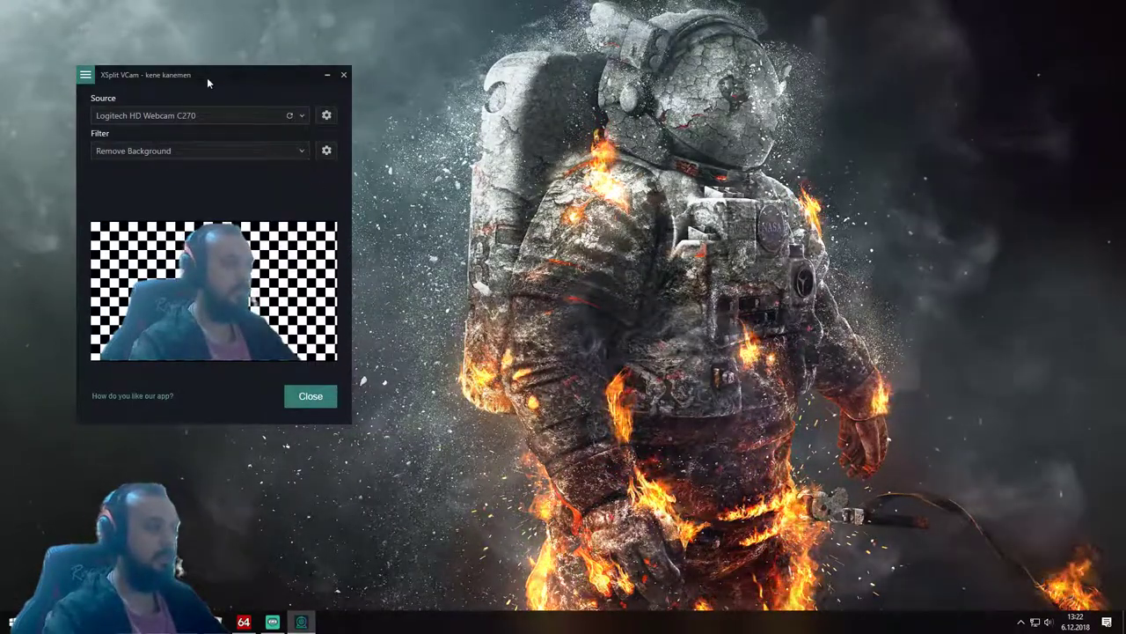
{"action": "left_click_drag", "start_coordinate": [207, 76], "coordinate": [265, 49]}
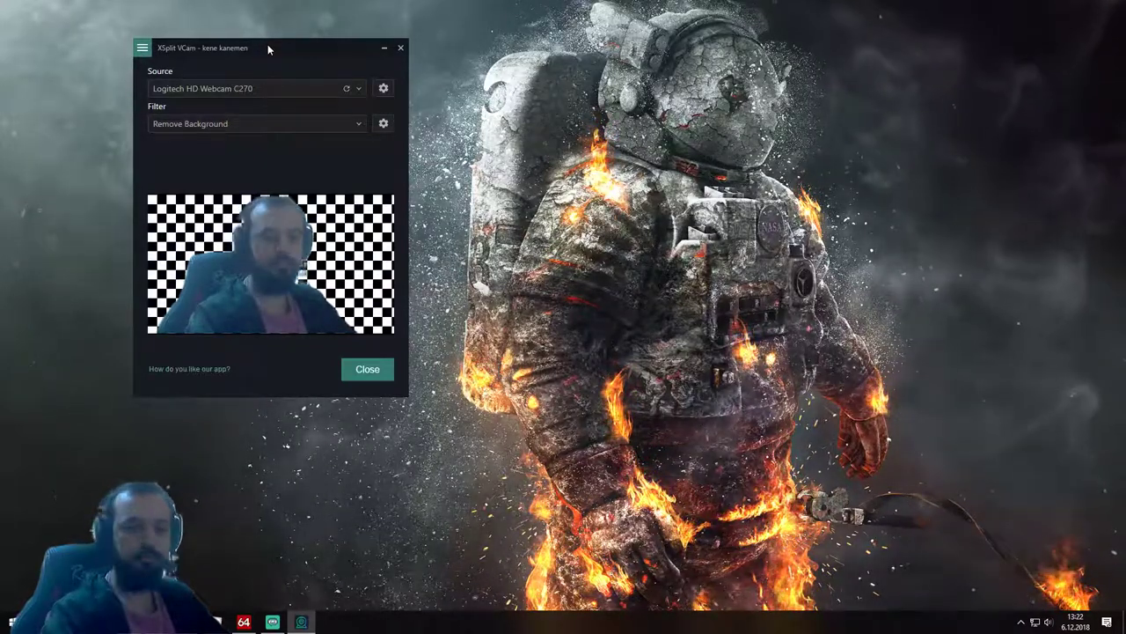
- Set the filter's hardware acceleration to NVIDIA GeForce GTX 1070 and its quality control to Highest
{"action": "left_click", "coordinate": [385, 127]}
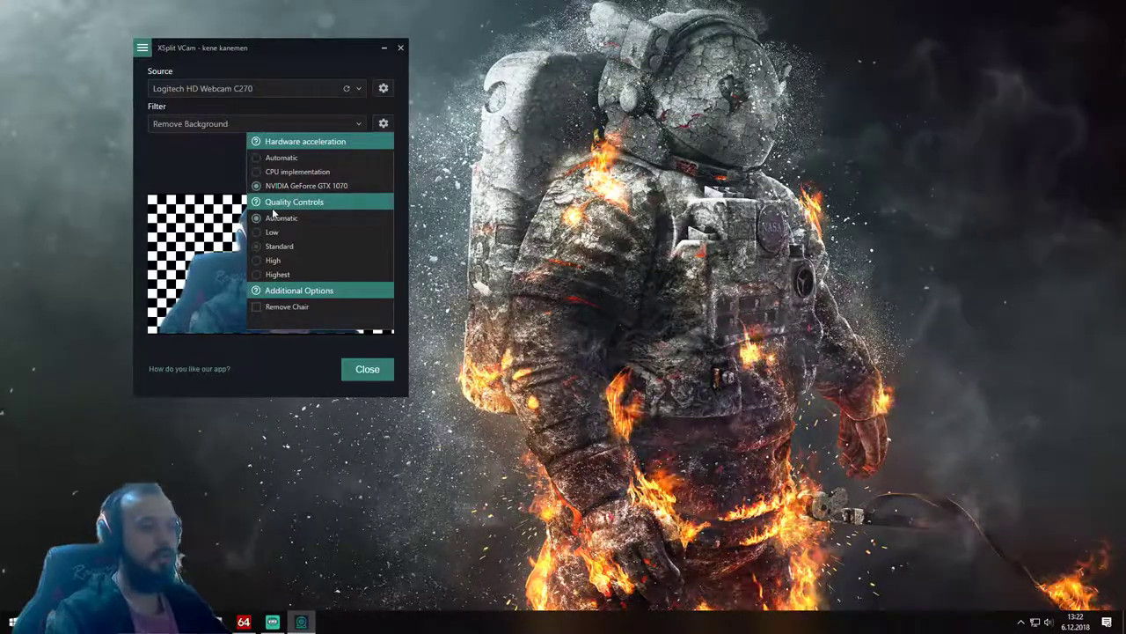
{"action": "left_click", "coordinate": [264, 275]}
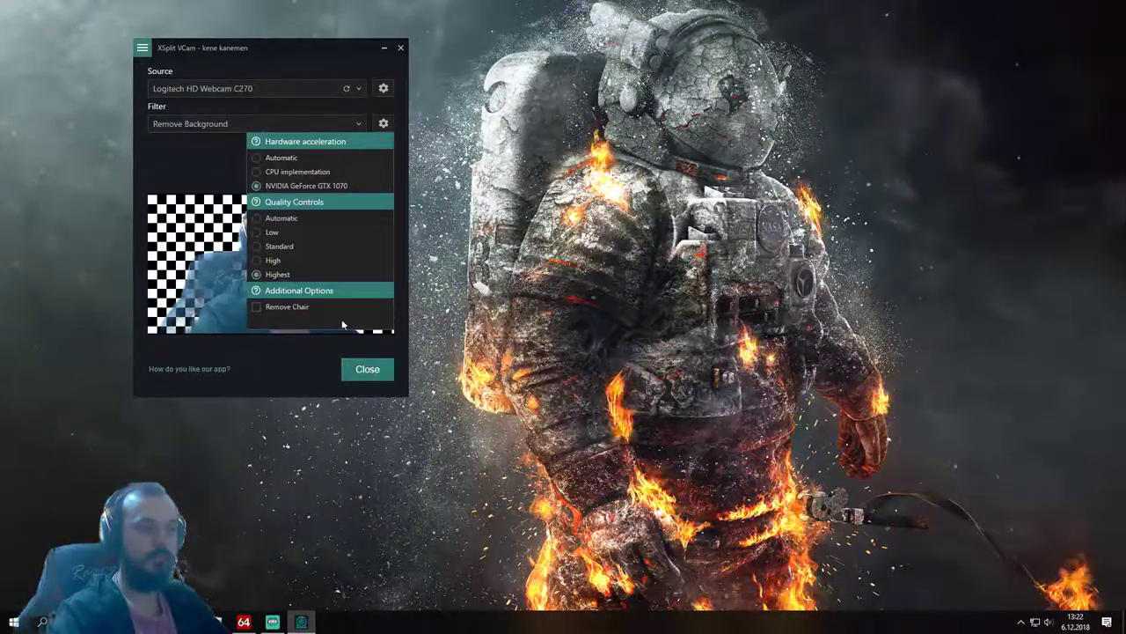
{"action": "left_click", "coordinate": [382, 126]}
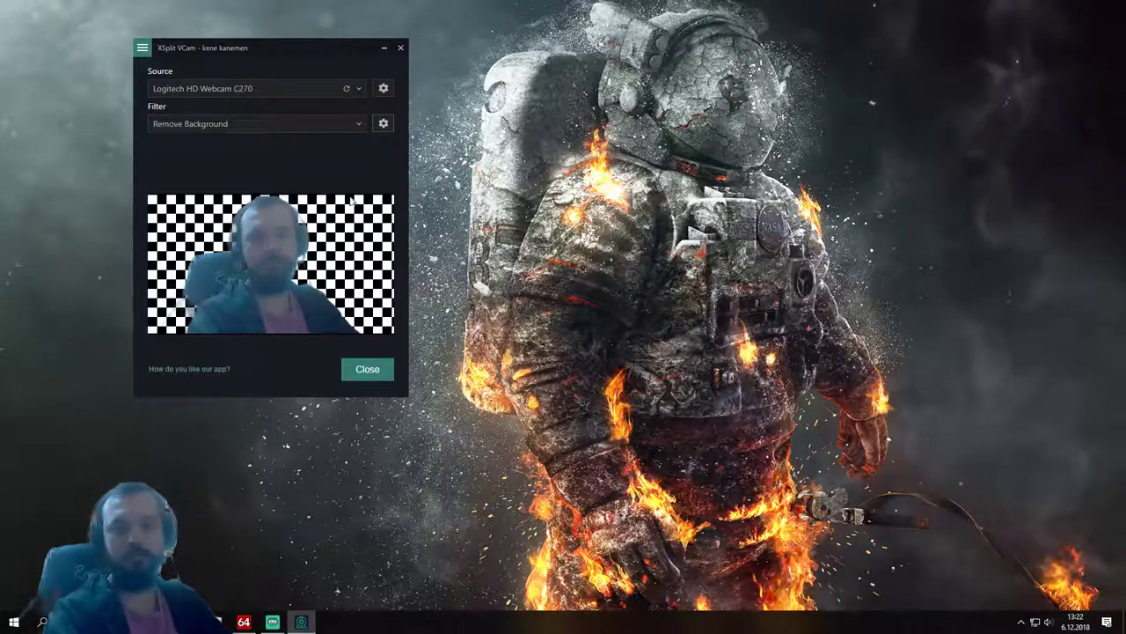
- Set the background removal quality control to Low
{"action": "left_click", "coordinate": [383, 124]}
{"action": "left_click", "coordinate": [279, 233]}
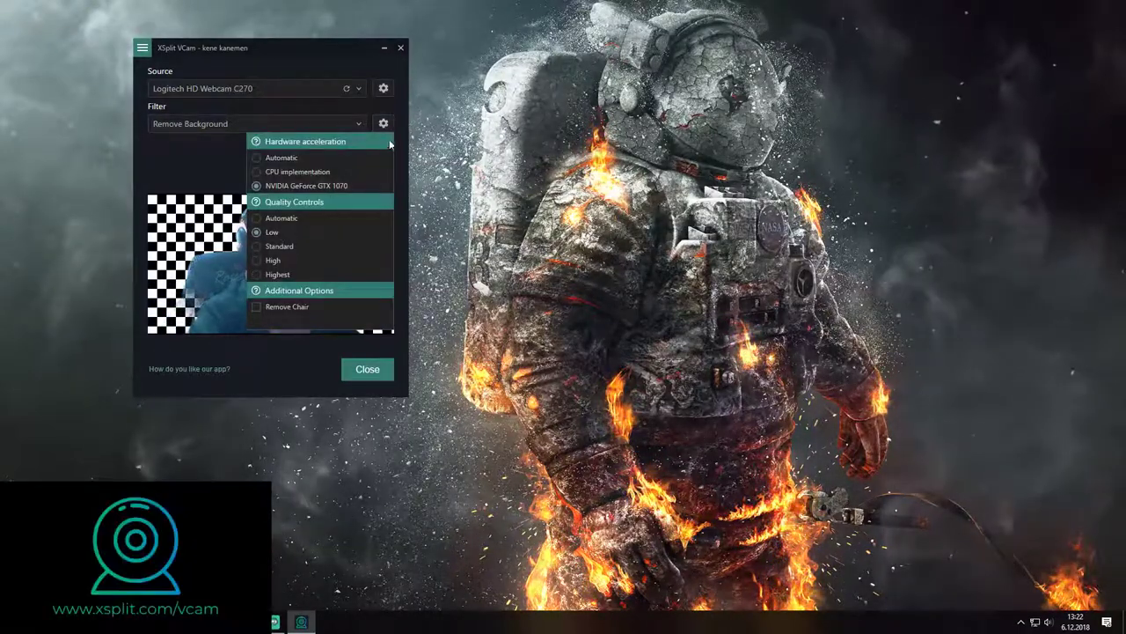
{"action": "left_click", "coordinate": [384, 125]}
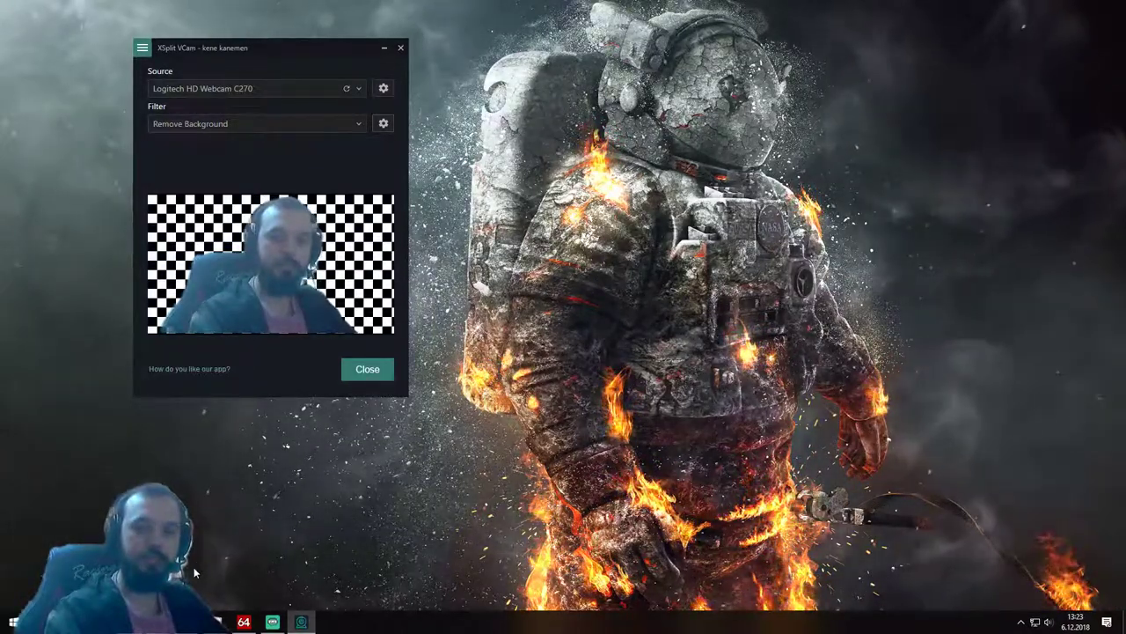
- Set the background removal quality control to Automatic and close the filter settings
{"action": "left_click", "coordinate": [382, 124]}
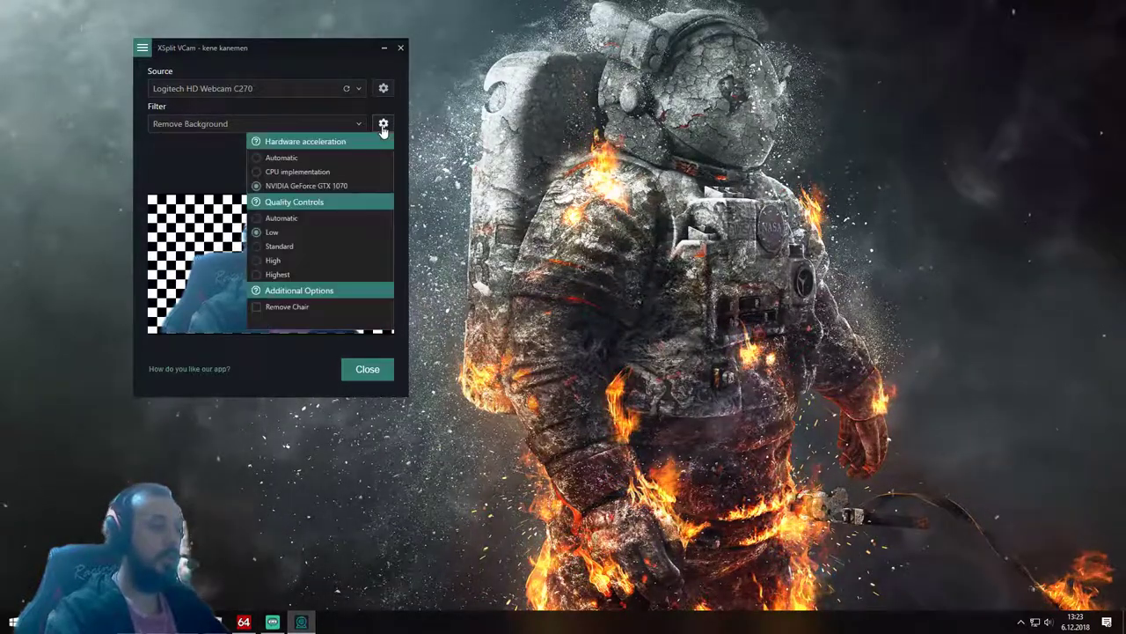
{"action": "left_click", "coordinate": [257, 218]}
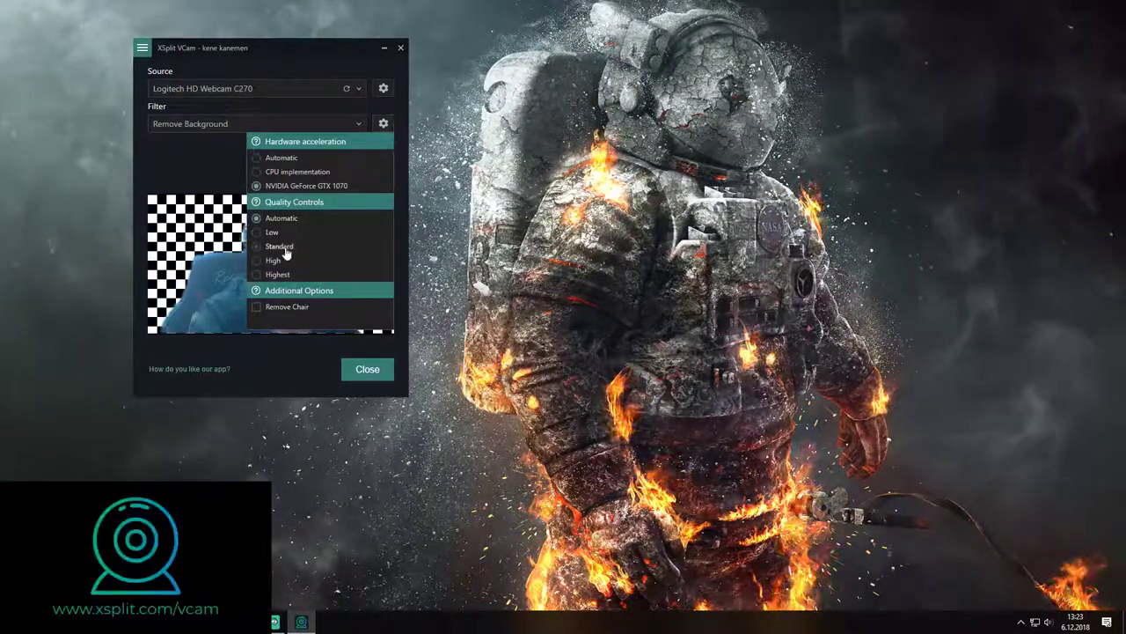
{"action": "left_click", "coordinate": [385, 125]}
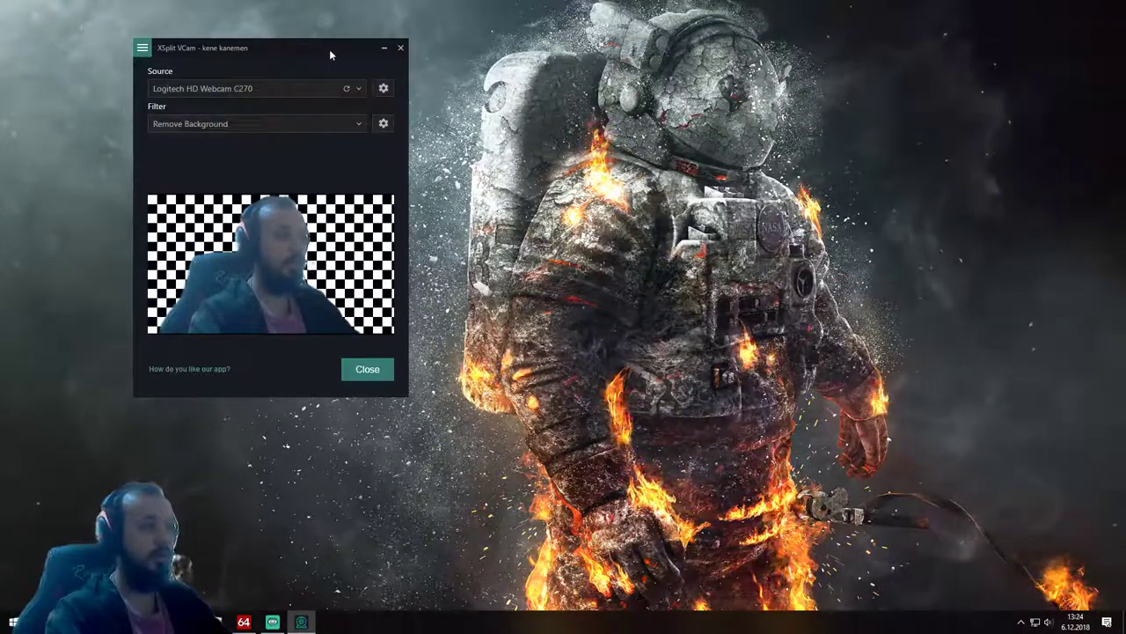
{"action": "left_click_drag", "start_coordinate": [330, 51], "coordinate": [385, 69]}
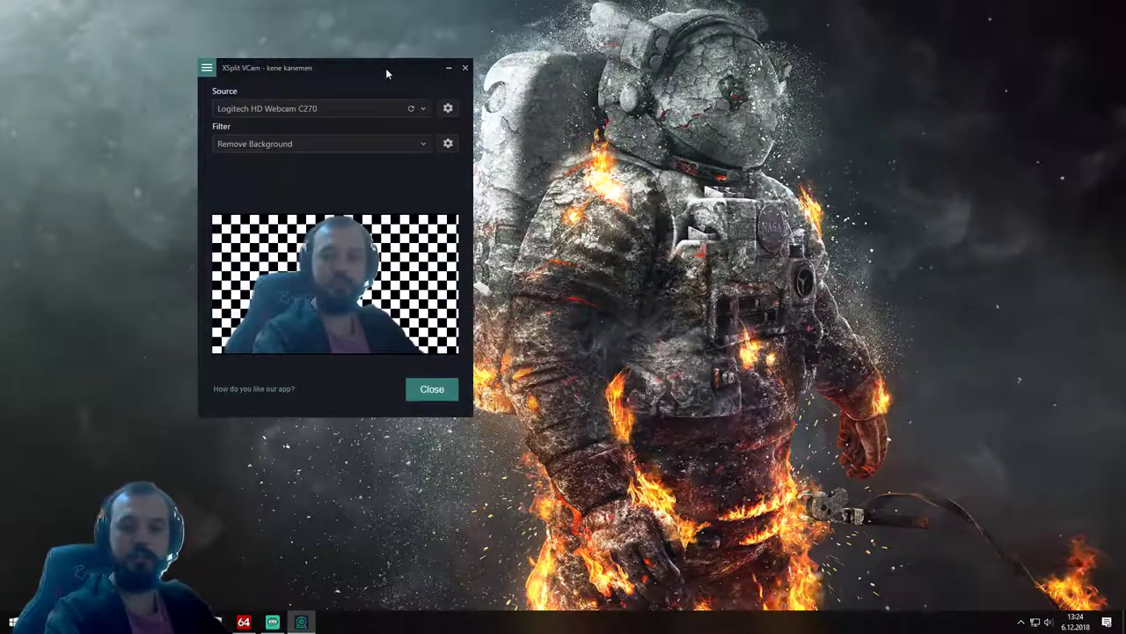